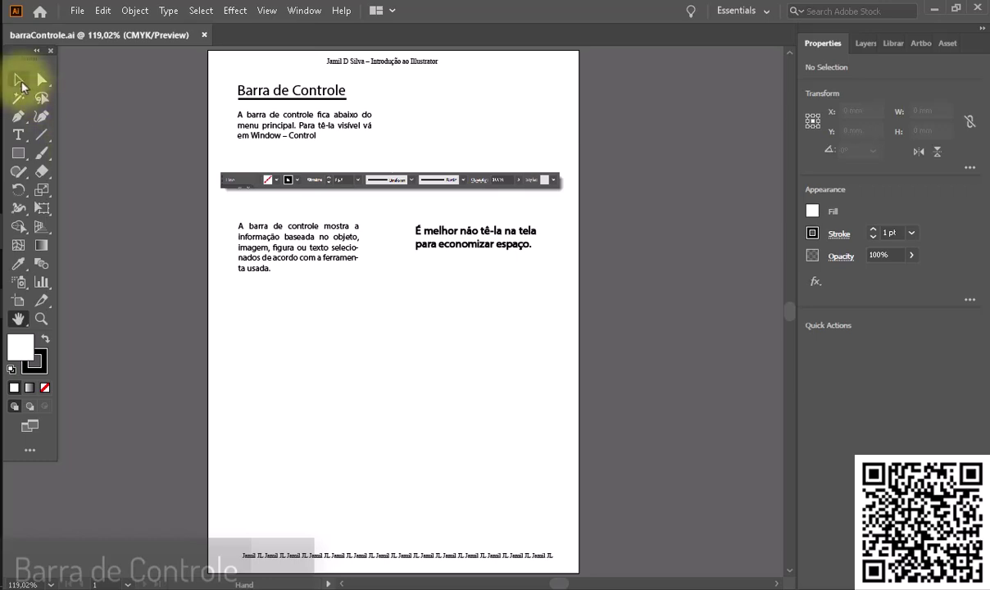
# Step: Choose the Selection tool, show the Control bar, and uncover the barraControle.ai document tab
pyautogui.click(18, 80)
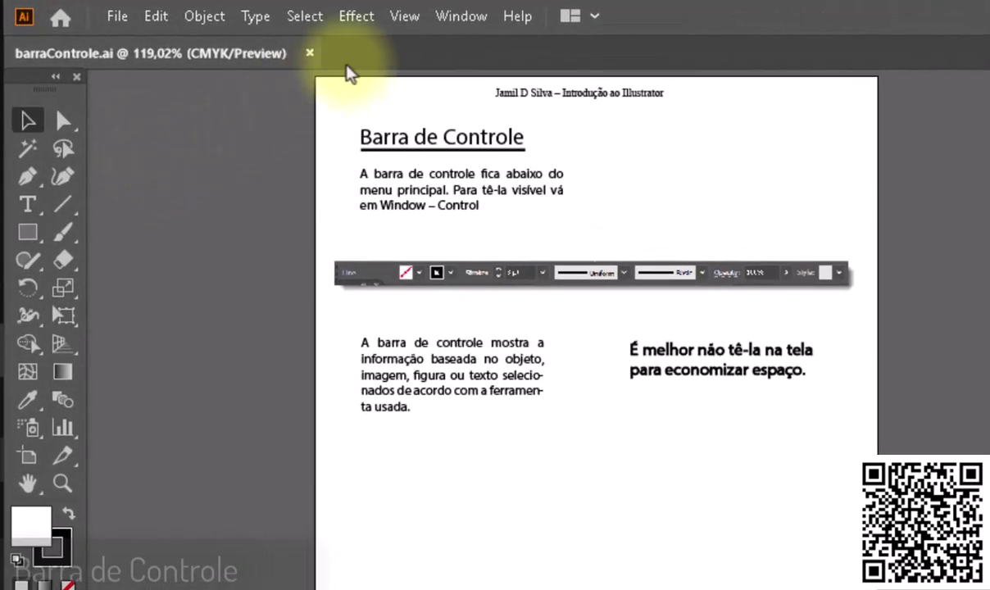
pyautogui.click(460, 18)
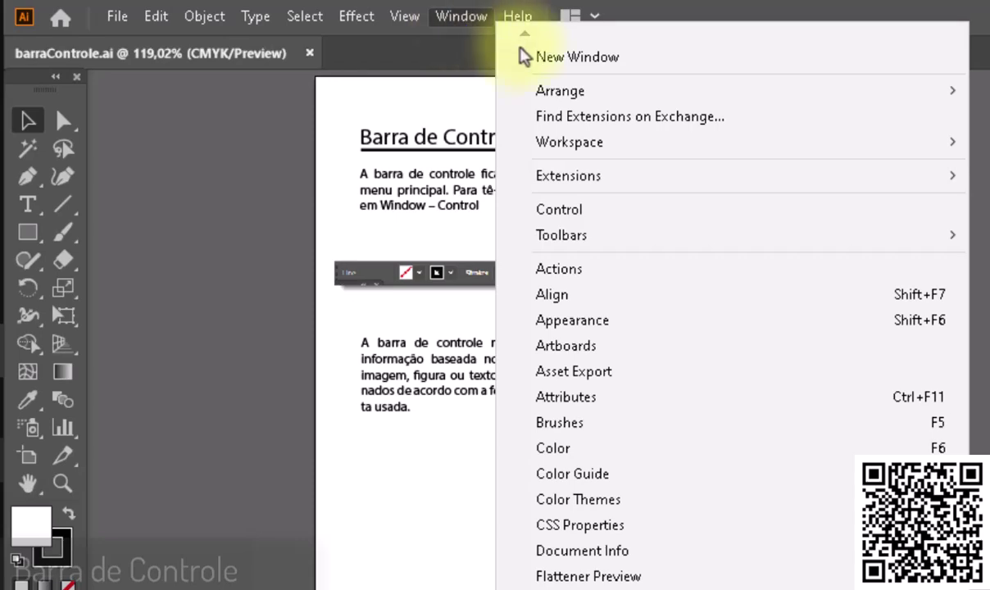
pyautogui.click(630, 221)
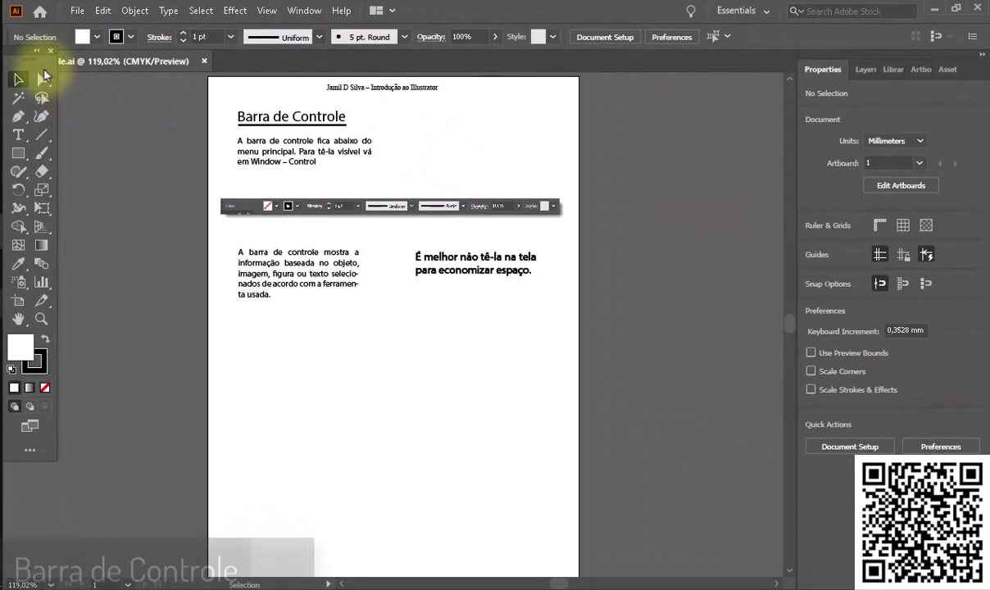
pyautogui.moveTo(30, 58)
pyautogui.mouseDown()
pyautogui.moveTo(30, 87)
pyautogui.moveTo(11, 70)
pyautogui.mouseUp()
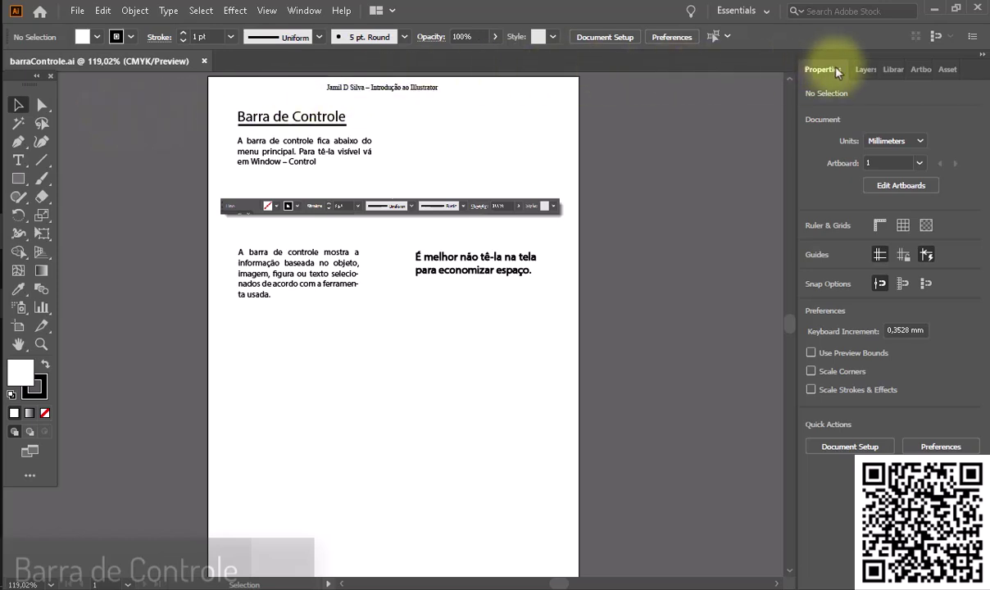
pyautogui.click(862, 72)
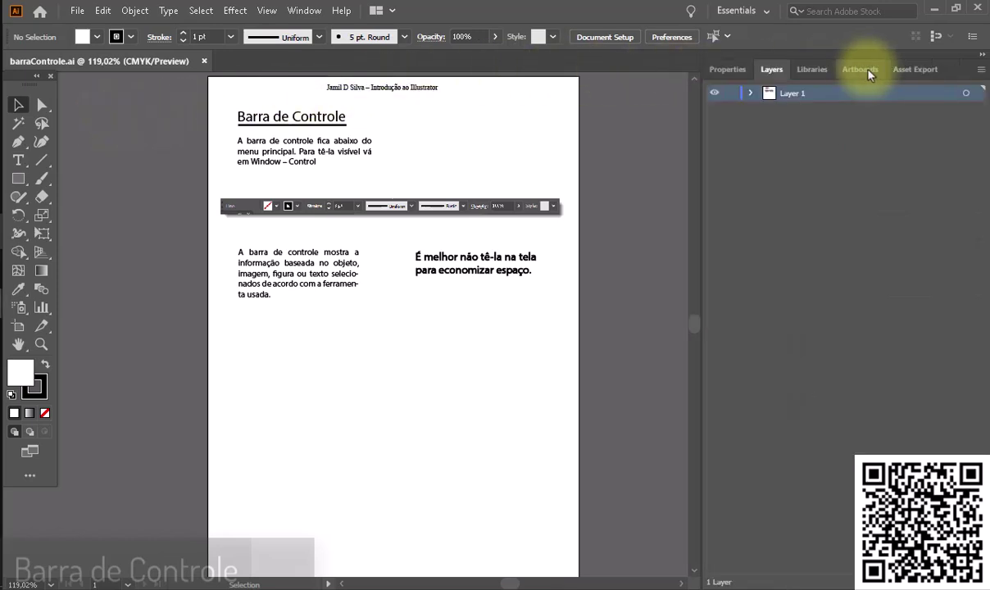
pyautogui.click(817, 71)
pyautogui.click(856, 71)
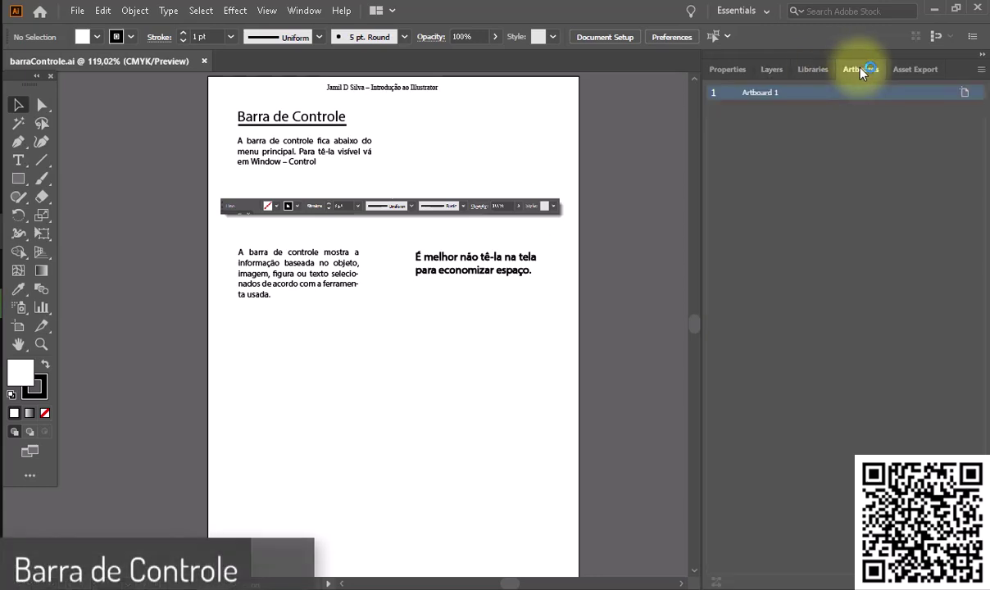
pyautogui.click(915, 71)
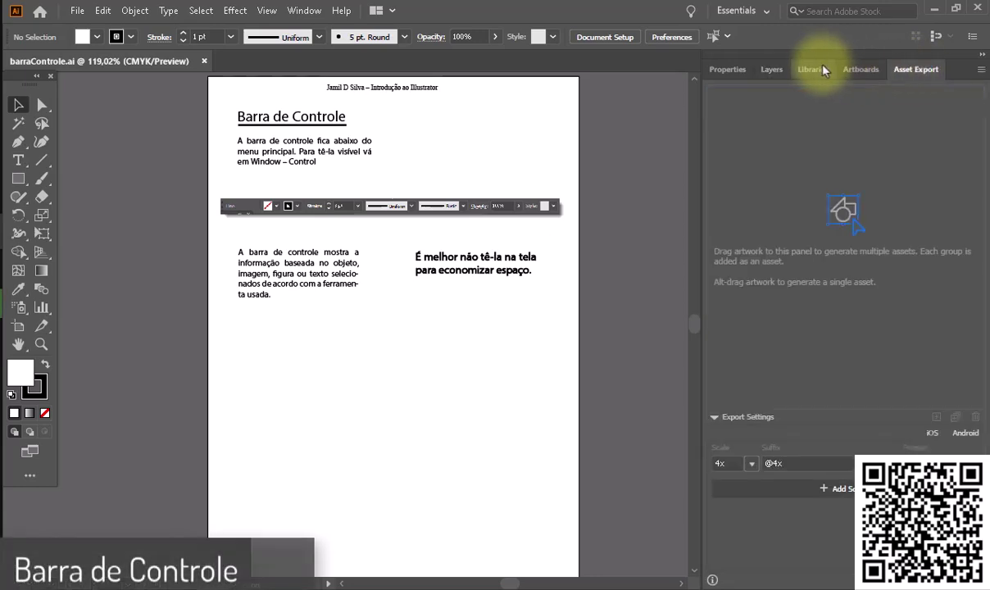
pyautogui.click(728, 69)
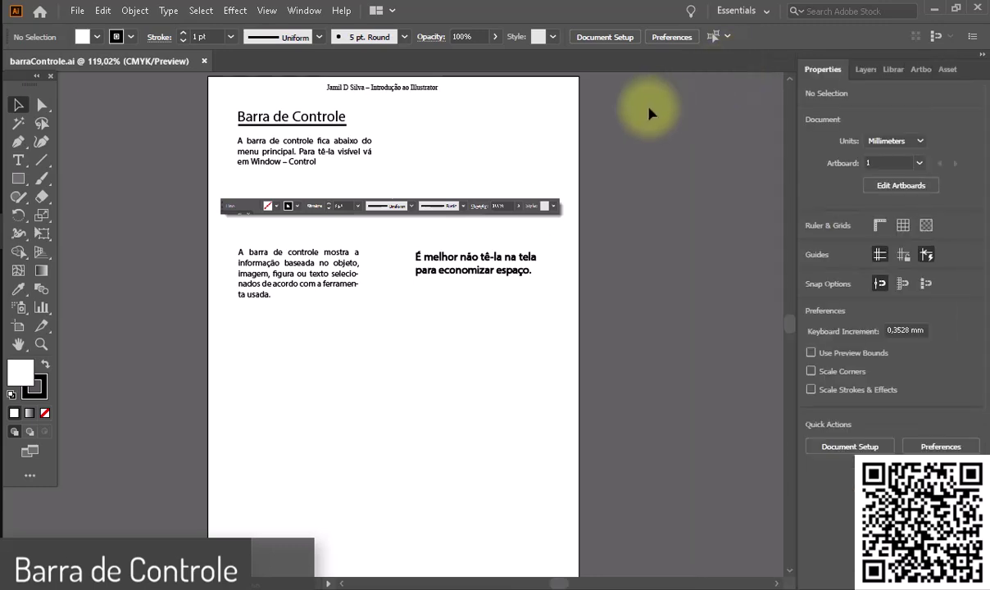
# Step: Uncheck Control in the Window menu to hide the Control bar
pyautogui.click(306, 12)
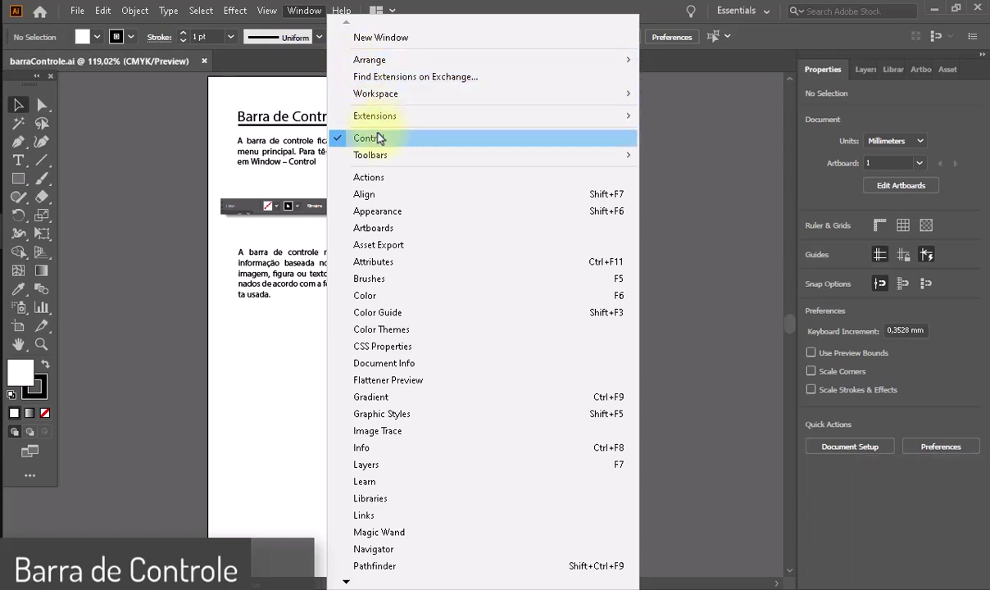
pyautogui.click(379, 140)
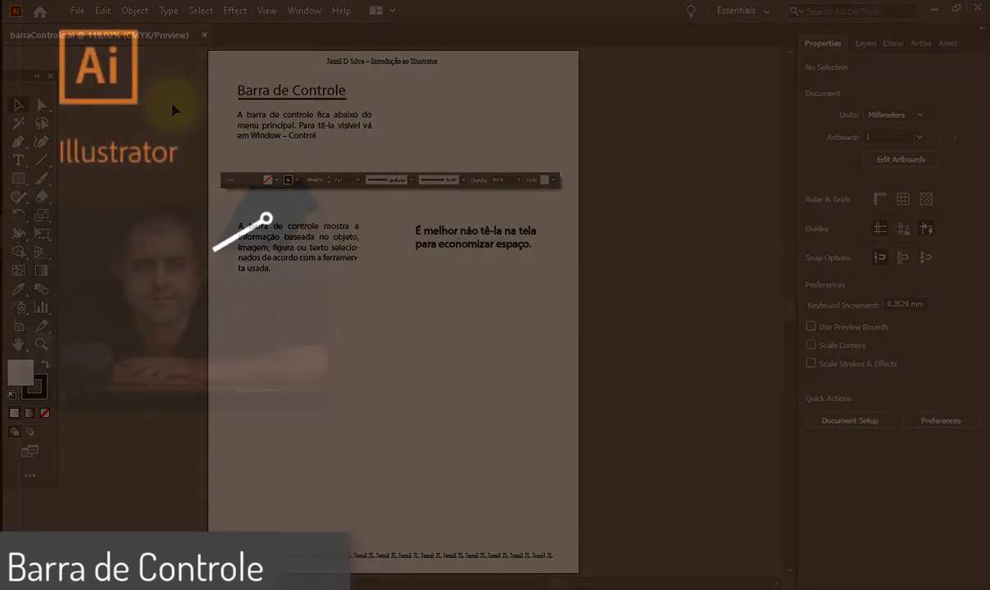